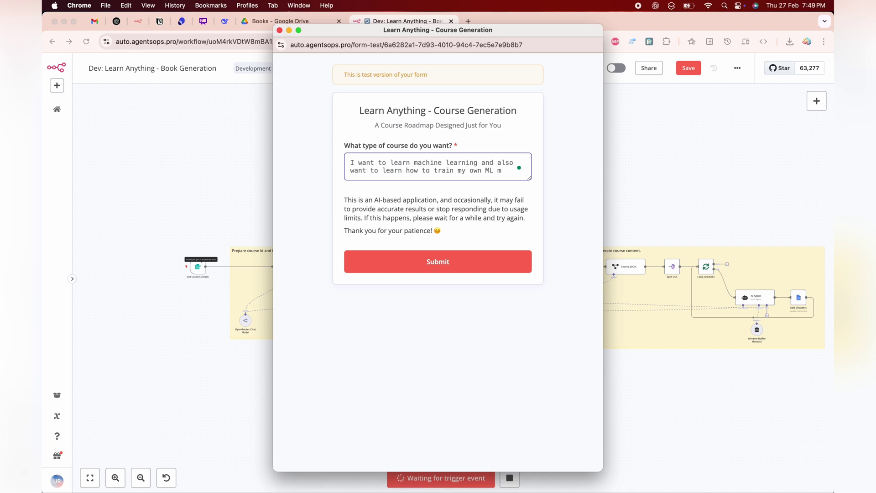
- Submit the machine learning course request in the test form to start the workflow
click(438, 262)
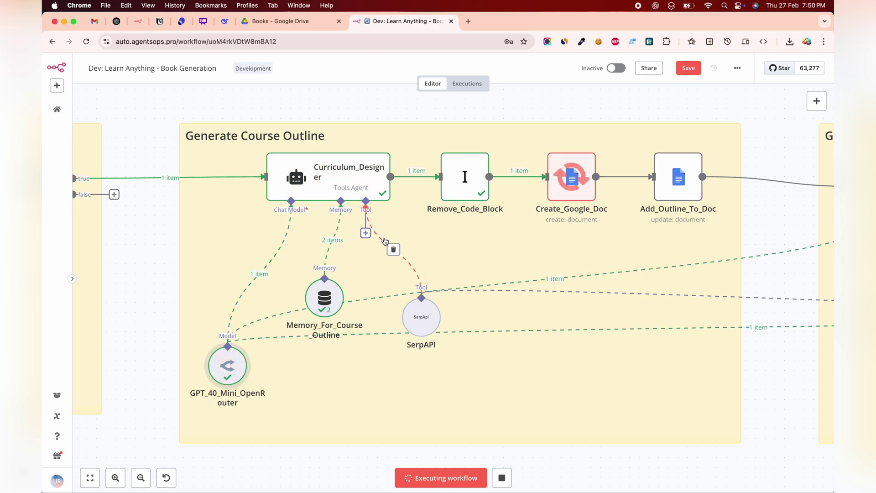
- Switch to the Books folder in Drive and reload it to show the new ML-101 document
key(ctrl+Tab)
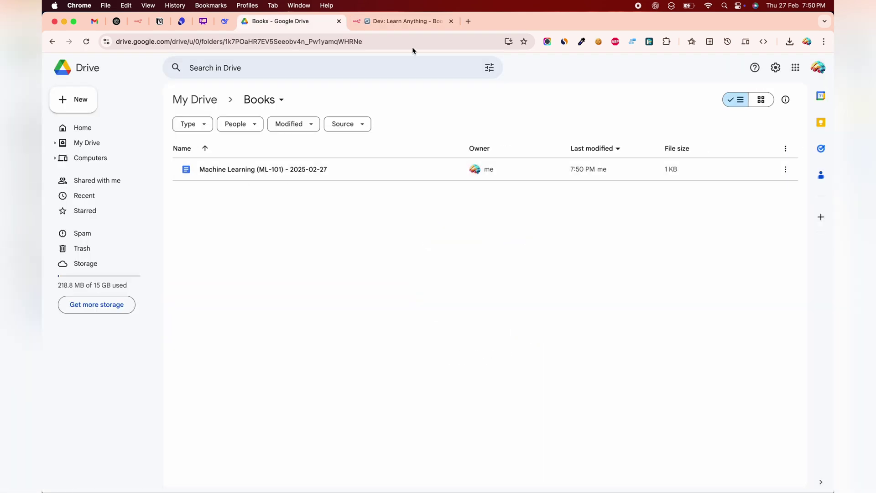
click(404, 20)
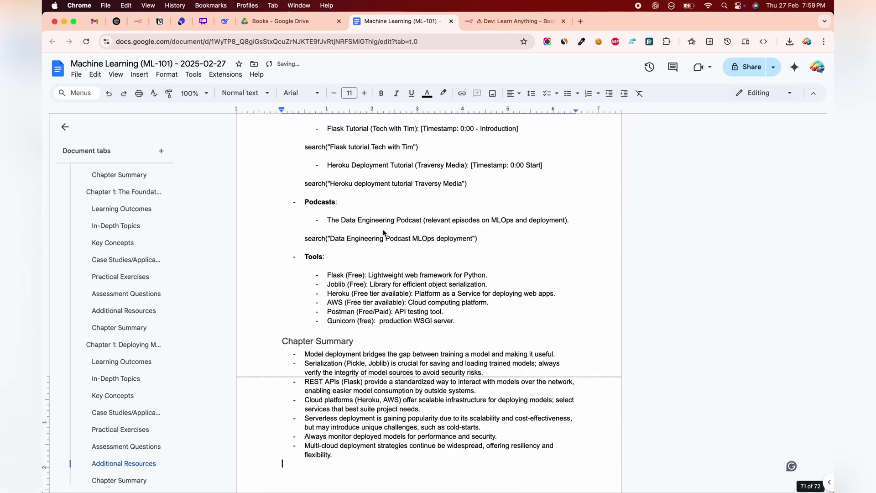
- Jump to the document start, then to the Model Evaluation and Selection chapter
key(super+Up)
scroll(368, 318, down, 3)
scroll(368, 319, up, 2)
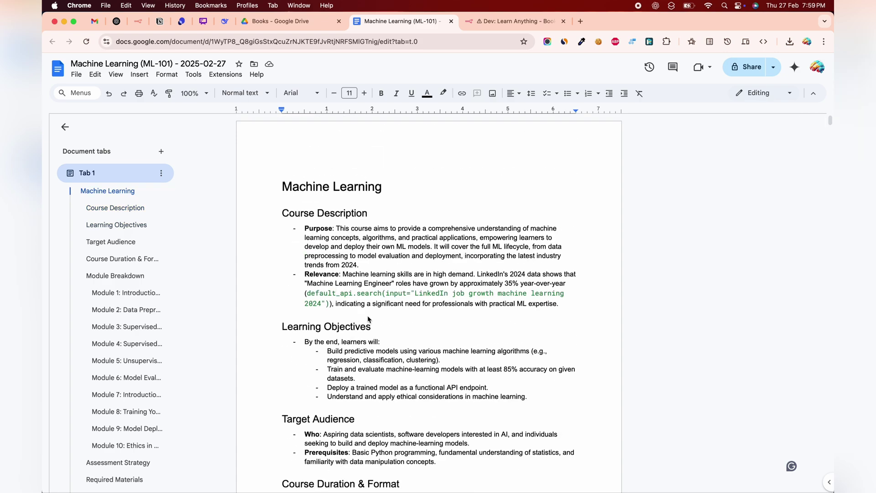
scroll(368, 319, down, 4)
scroll(368, 319, down, 8)
scroll(368, 318, down, 8)
scroll(369, 318, down, 8)
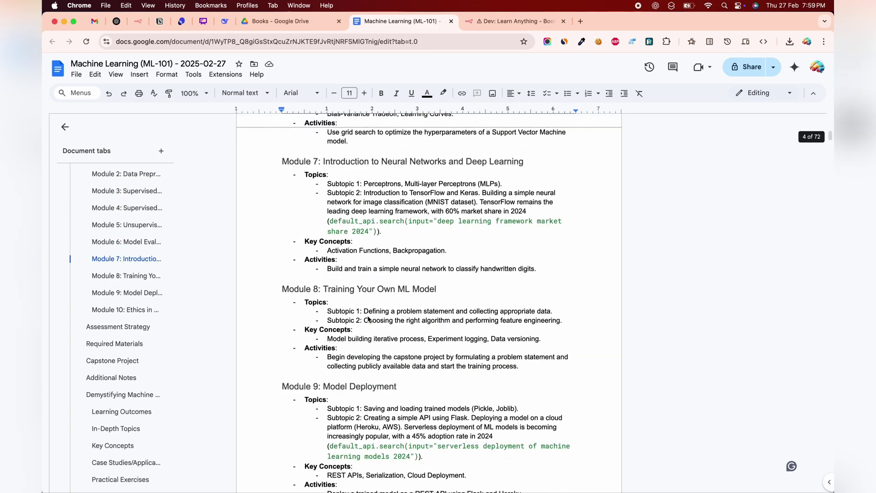
scroll(368, 318, down, 8)
scroll(368, 318, down, 5)
click(123, 384)
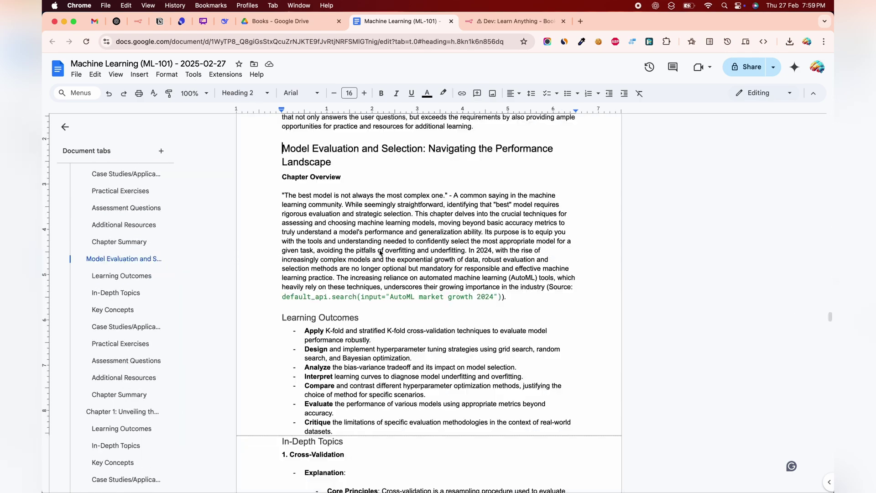
scroll(373, 269, down, 10)
scroll(374, 269, down, 2)
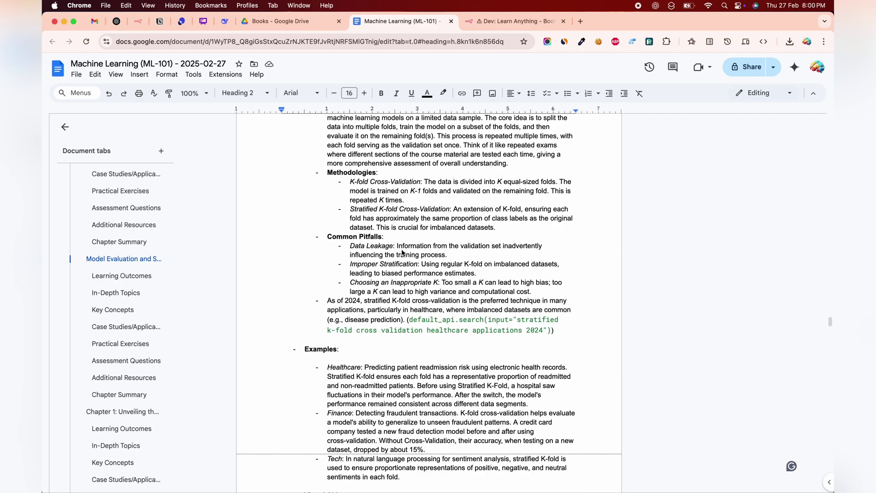
scroll(403, 252, down, 8)
scroll(402, 253, down, 8)
scroll(403, 253, down, 8)
scroll(403, 253, down, 8)
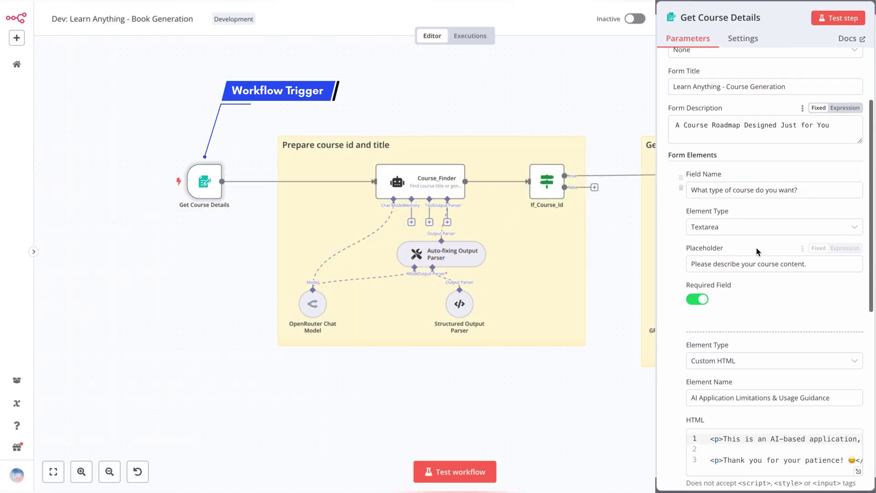
scroll(757, 252, down, 3)
scroll(757, 252, down, 3)
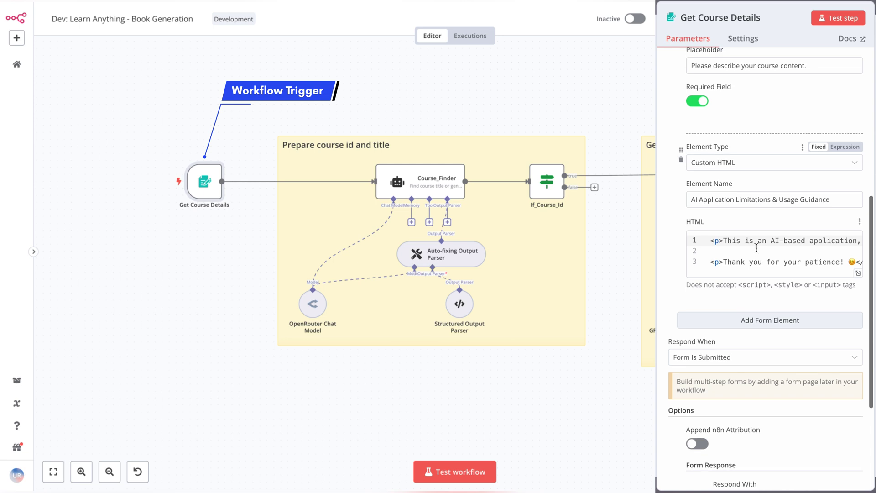
scroll(757, 252, down, 2)
scroll(757, 253, down, 2)
scroll(757, 252, down, 1)
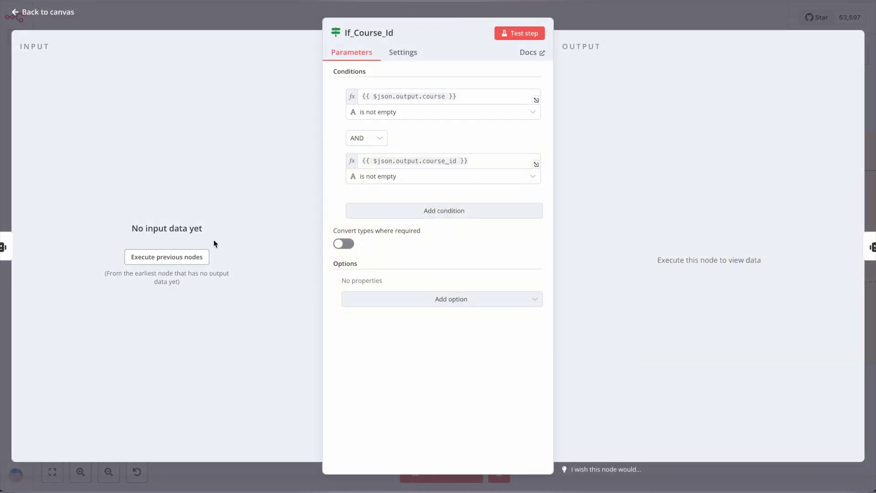
- Run the previous nodes from If_Course_Id with a Python OOP course request
click(171, 253)
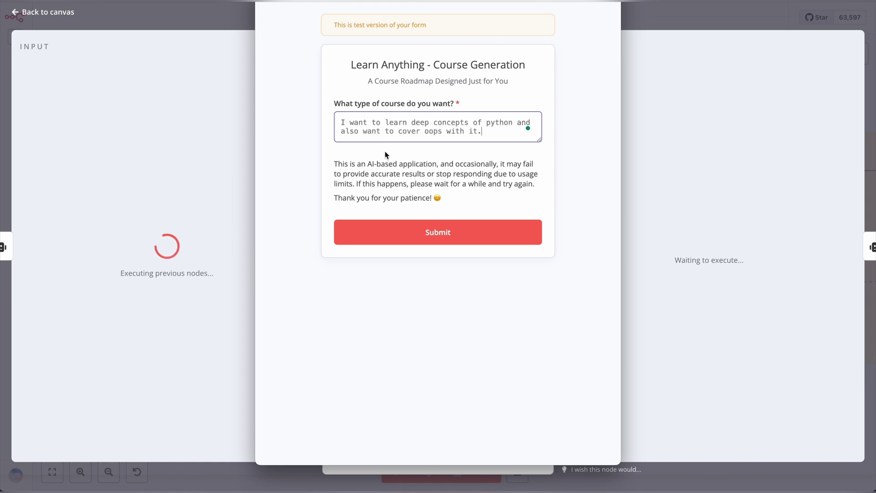
click(405, 232)
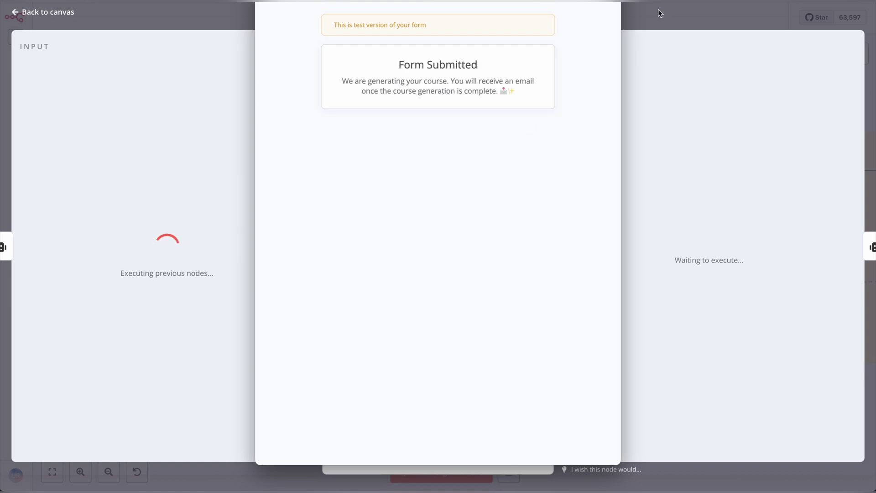
click(642, 15)
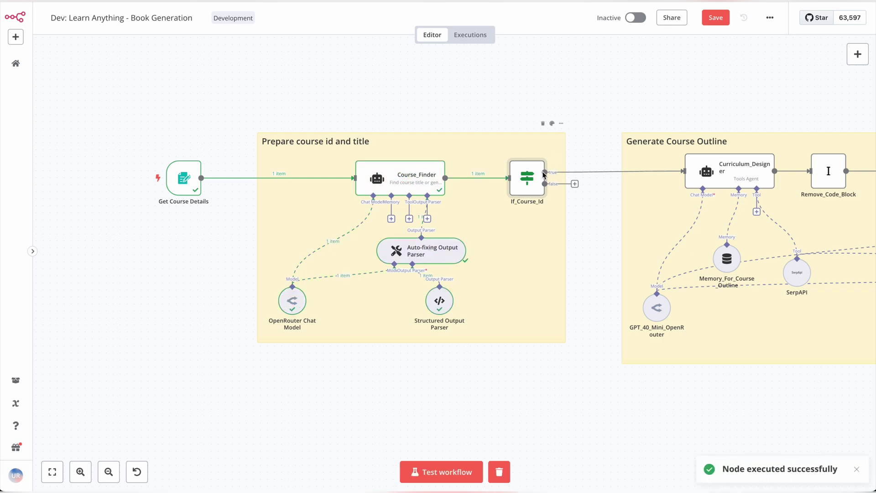
- Check that If_Course_Id received the title 'Advanced Python with Object-Oriented Programming'
double_click(529, 180)
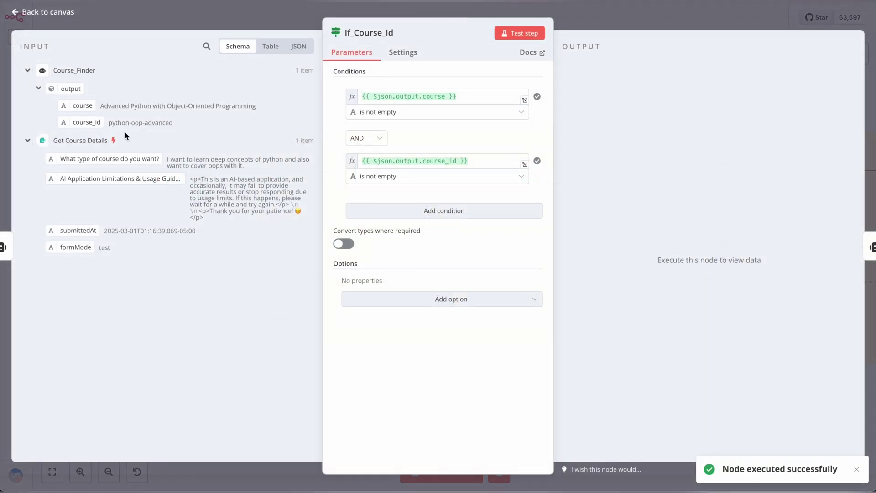
double_click(110, 107)
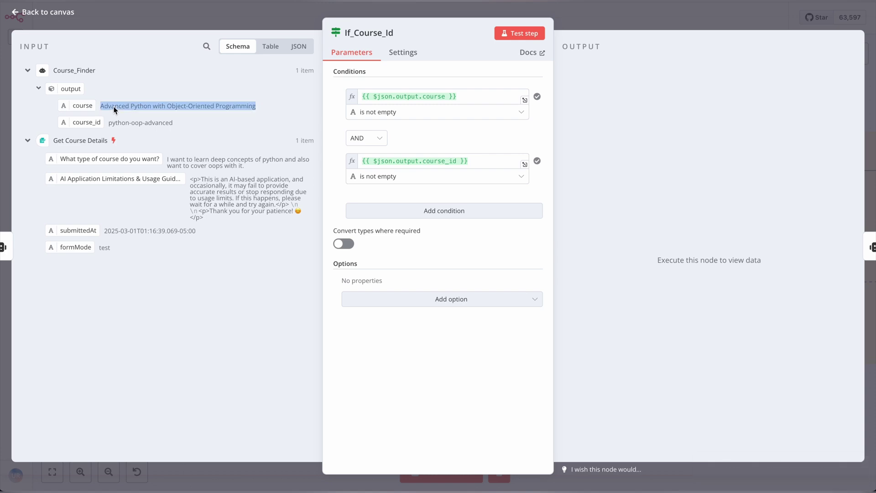
key(Escape)
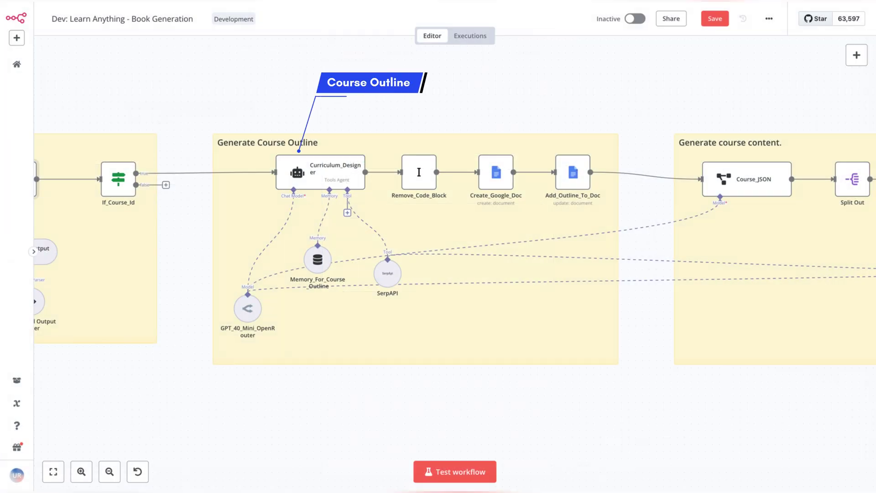
- Open the Curriculum_Designer agent node's settings to view its outline prompt
double_click(320, 172)
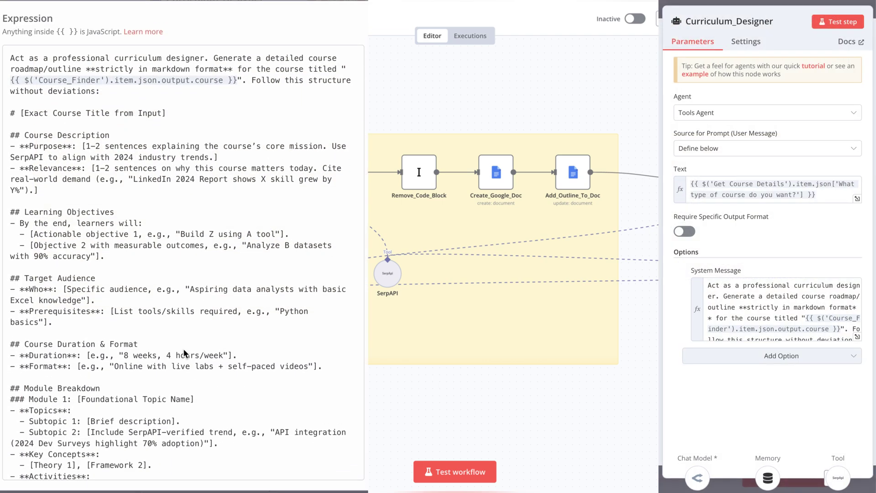
scroll(183, 349, down, 5)
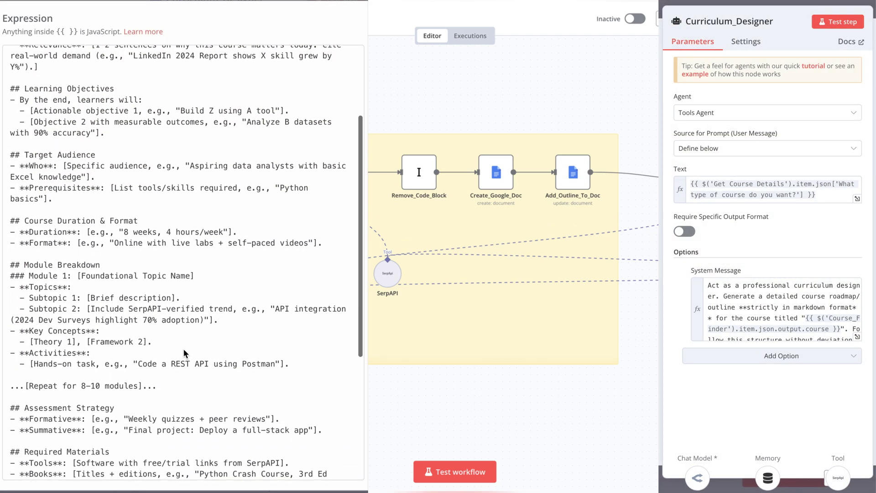
scroll(183, 349, down, 2)
scroll(183, 348, down, 1)
scroll(183, 348, down, 1)
scroll(183, 349, down, 1)
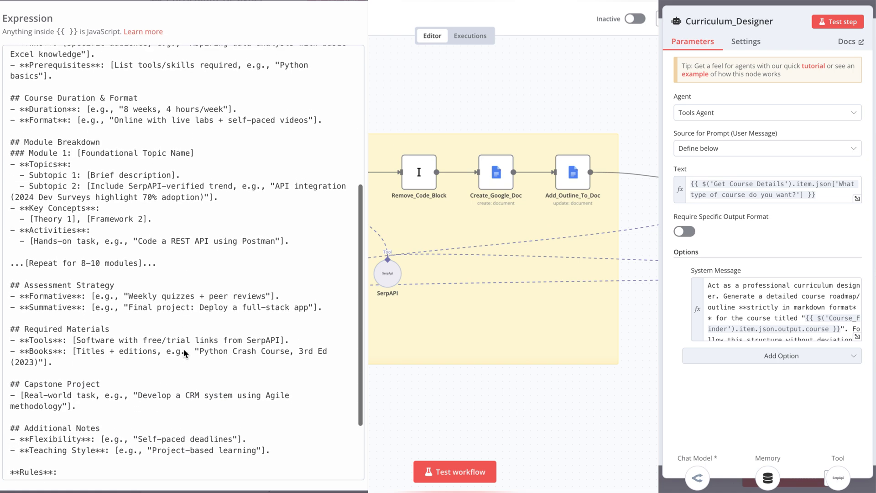
scroll(183, 348, down, 1)
scroll(183, 348, down, 1)
scroll(184, 348, down, 1)
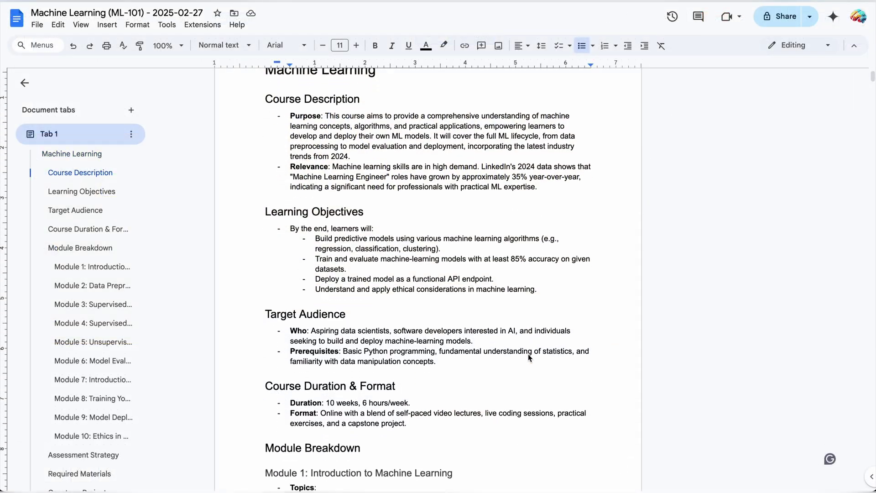
scroll(528, 357, down, 2)
scroll(527, 357, down, 2)
scroll(528, 358, down, 2)
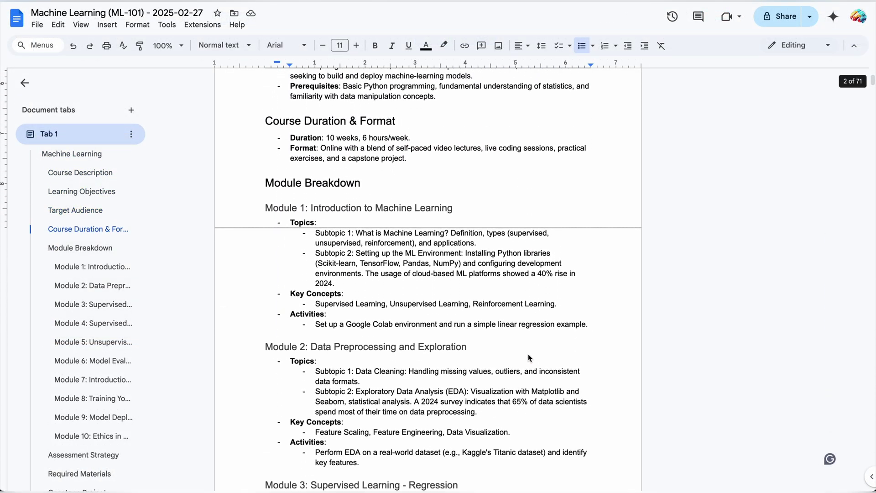
scroll(527, 357, down, 2)
scroll(528, 358, down, 2)
scroll(528, 357, down, 2)
scroll(528, 358, down, 2)
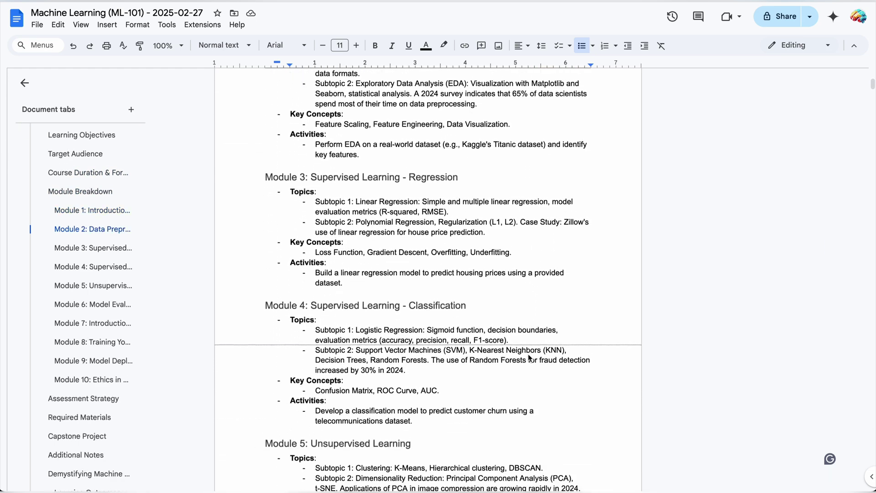
scroll(527, 358, down, 2)
scroll(528, 357, down, 2)
scroll(527, 358, down, 2)
scroll(527, 357, down, 2)
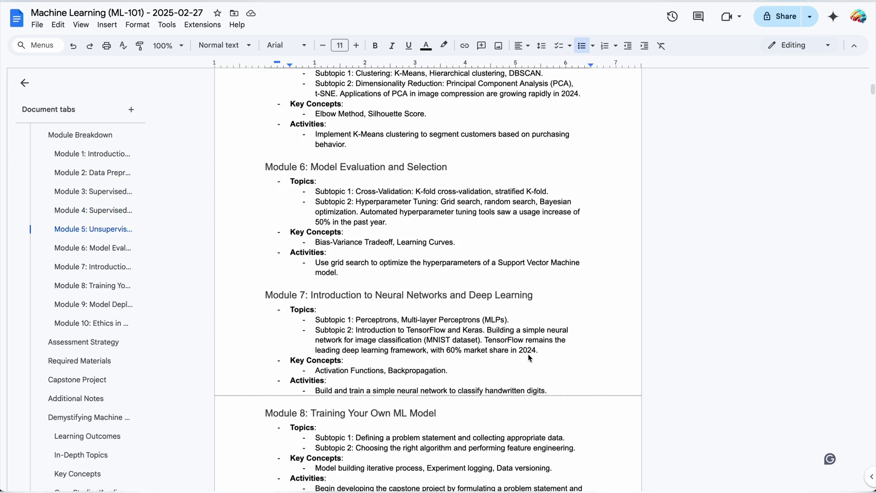
scroll(528, 358, down, 2)
scroll(527, 355, down, 2)
scroll(527, 354, down, 2)
scroll(527, 354, down, 2)
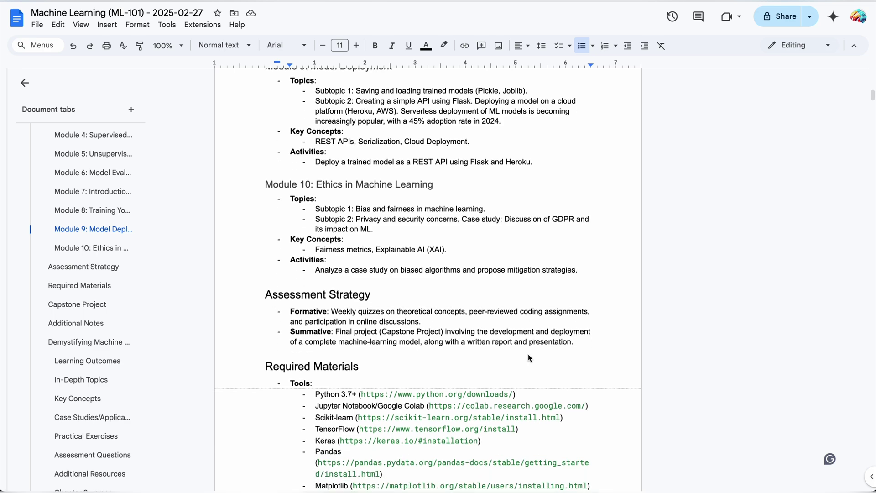
scroll(527, 354, down, 2)
scroll(528, 358, down, 2)
scroll(528, 358, down, 2)
scroll(528, 357, down, 2)
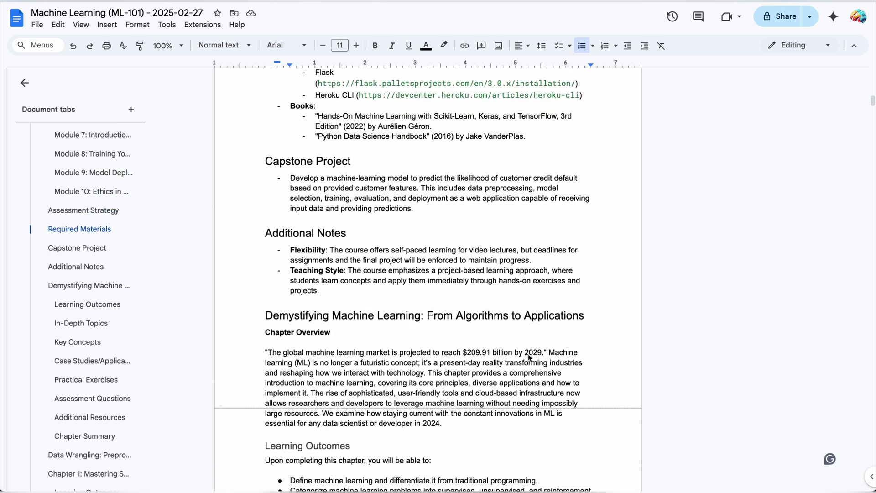
scroll(528, 357, down, 2)
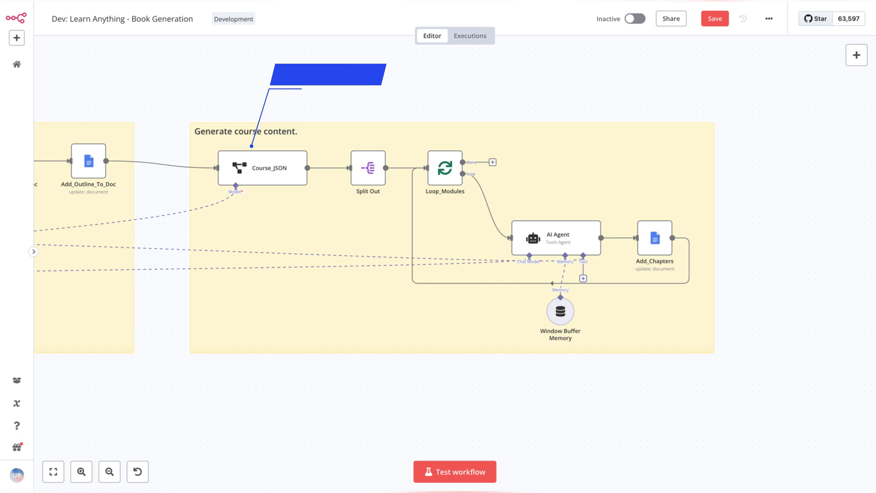
scroll(782, 128, down, 1)
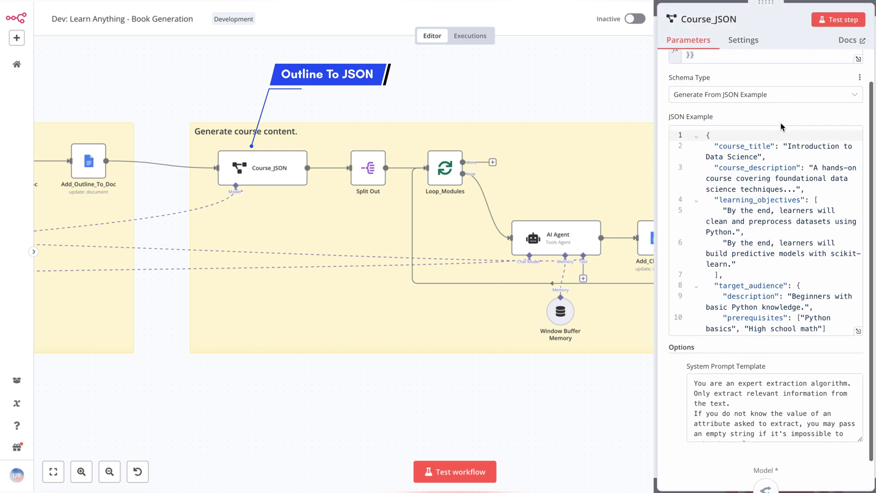
scroll(772, 178, down, 2)
scroll(771, 178, down, 2)
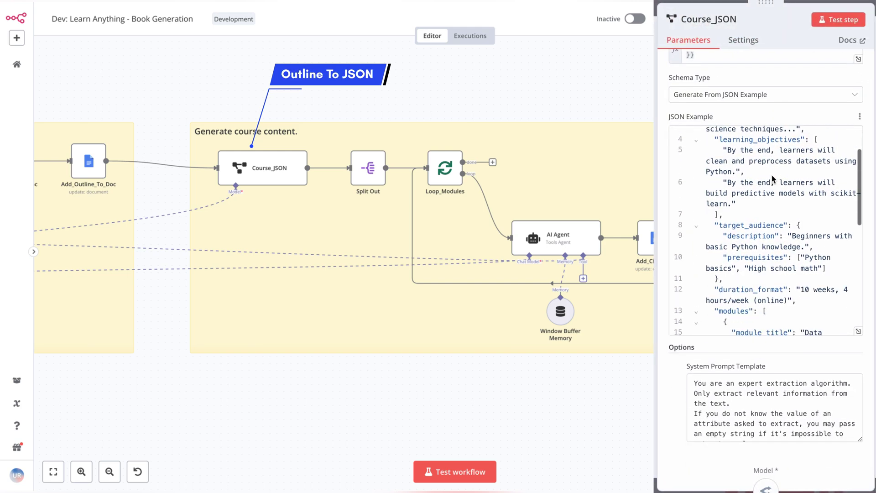
scroll(771, 178, down, 2)
scroll(772, 178, down, 2)
scroll(771, 178, down, 2)
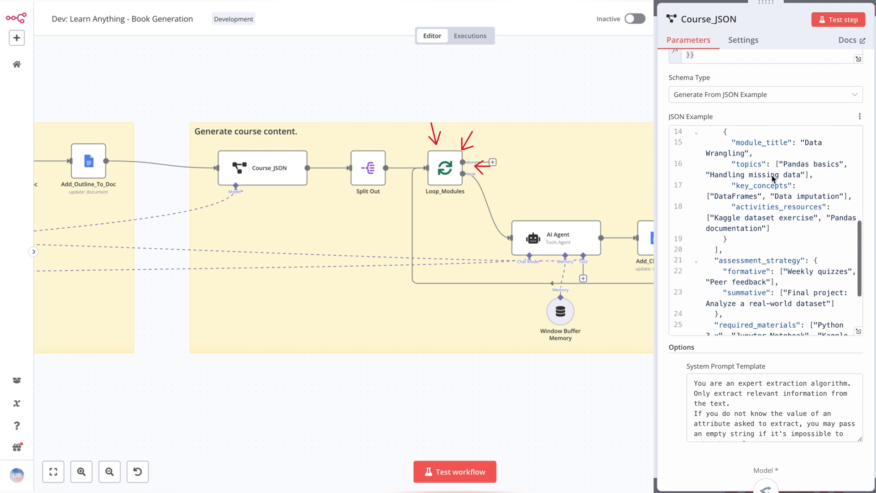
scroll(772, 178, down, 2)
scroll(771, 178, down, 2)
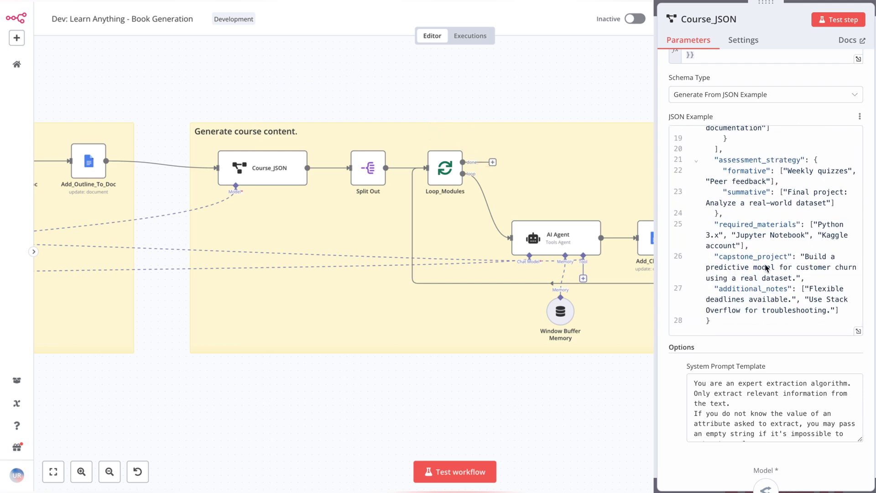
scroll(746, 413, down, 1)
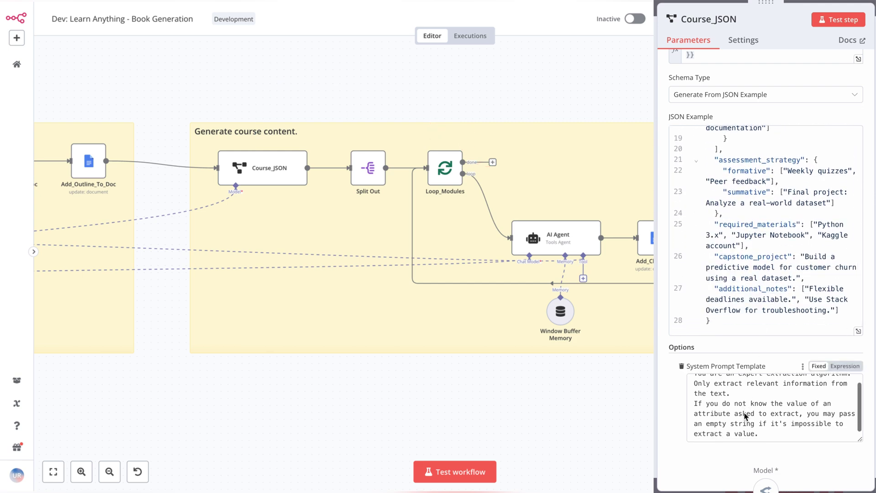
- Close the Course_JSON node panel to return to the full workflow canvas
key(Escape)
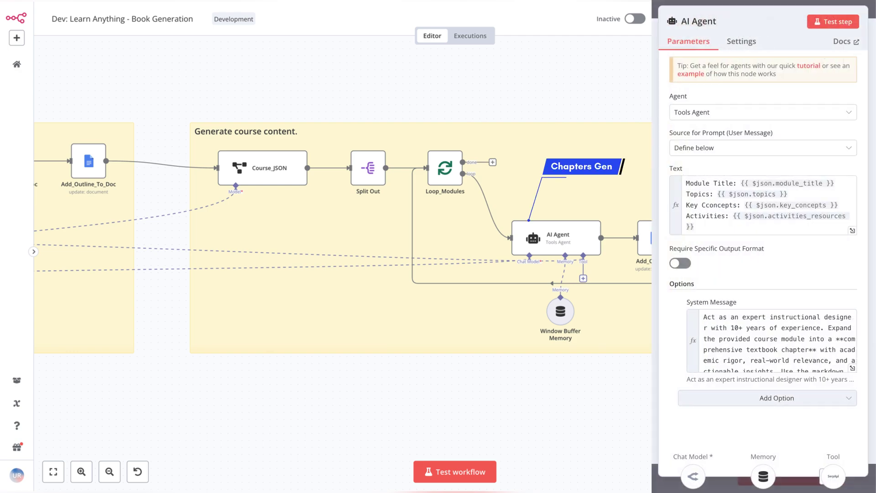
scroll(223, 309, down, 5)
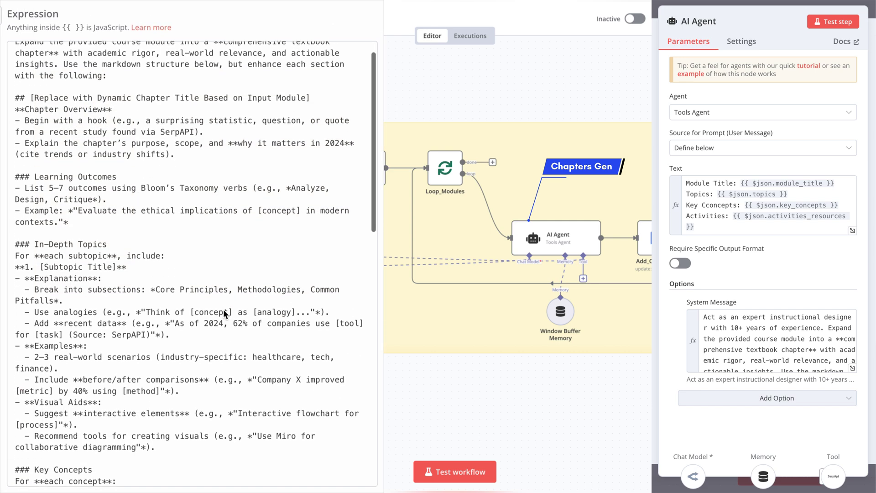
scroll(223, 309, down, 4)
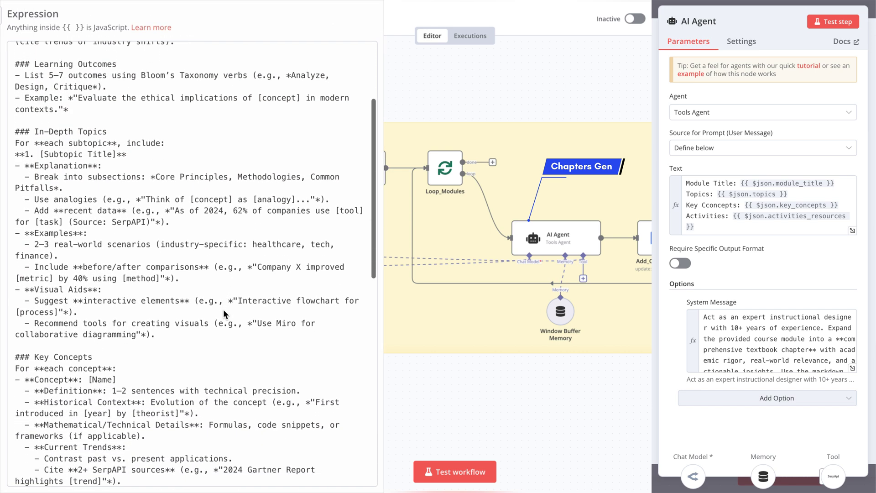
scroll(224, 309, down, 4)
scroll(223, 310, down, 4)
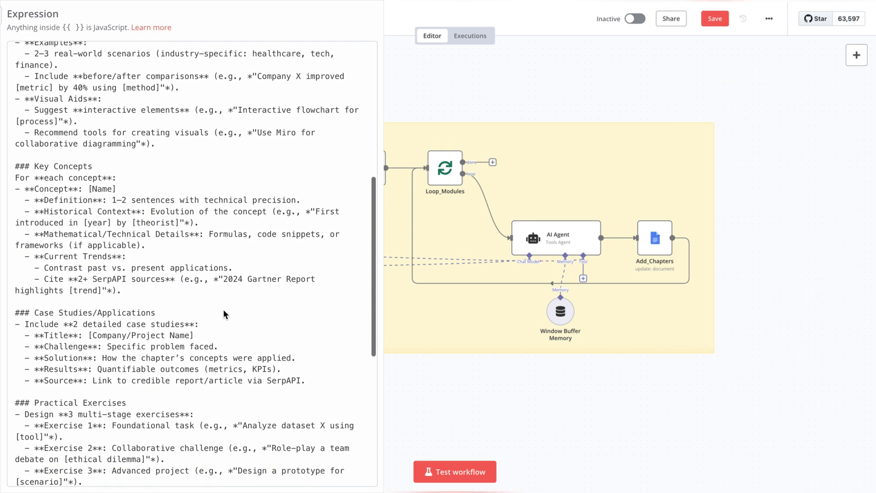
scroll(223, 309, down, 2)
scroll(224, 310, down, 2)
scroll(223, 310, down, 2)
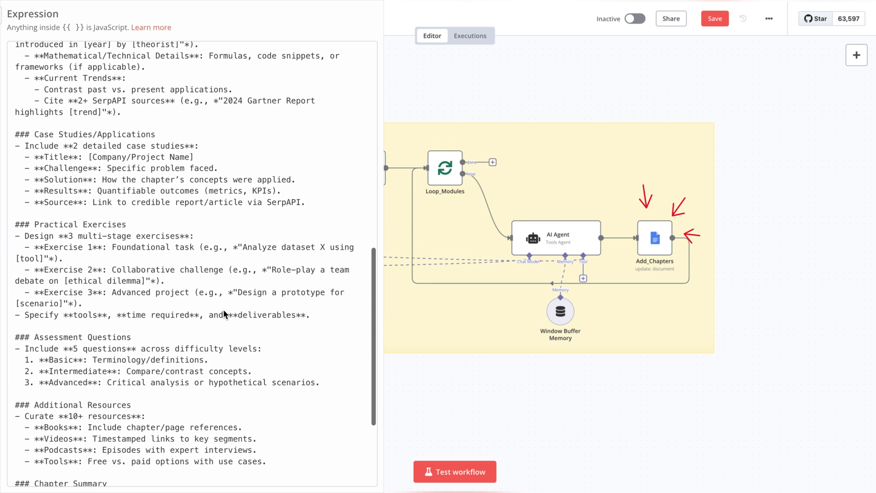
scroll(224, 309, down, 2)
scroll(224, 309, down, 2)
scroll(223, 310, down, 1)
scroll(223, 309, down, 1)
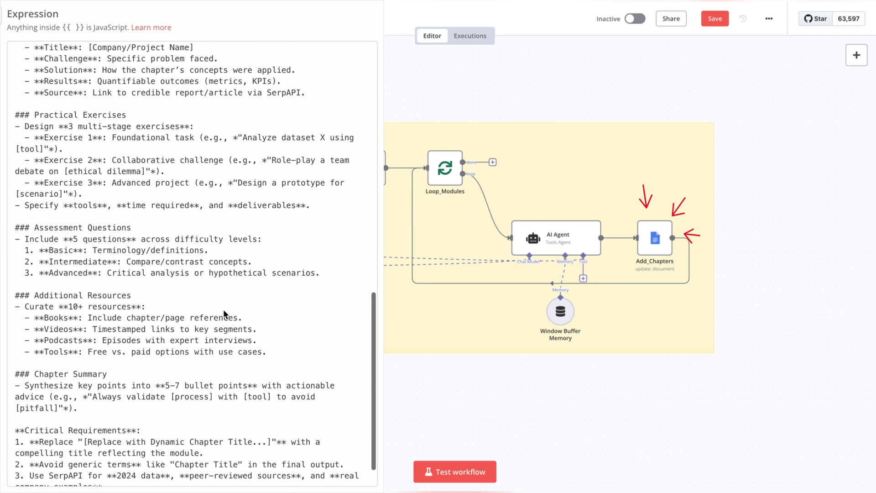
scroll(224, 310, down, 1)
scroll(223, 310, up, 1)
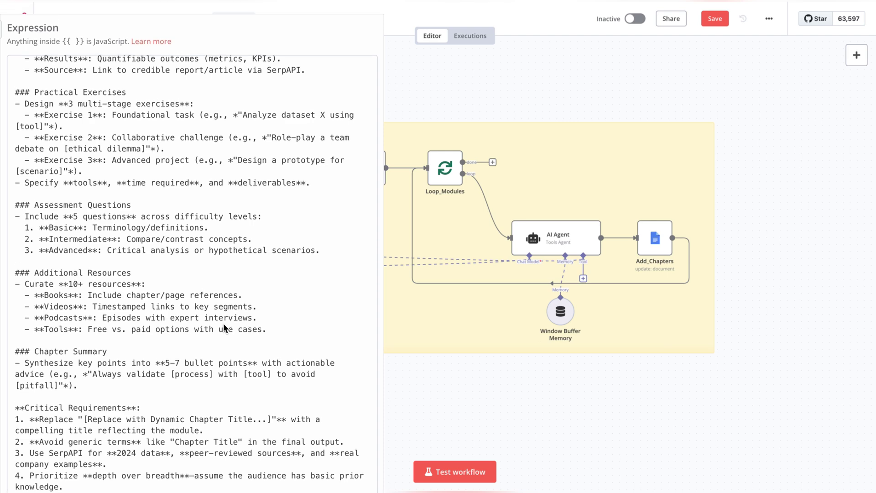
key(Escape)
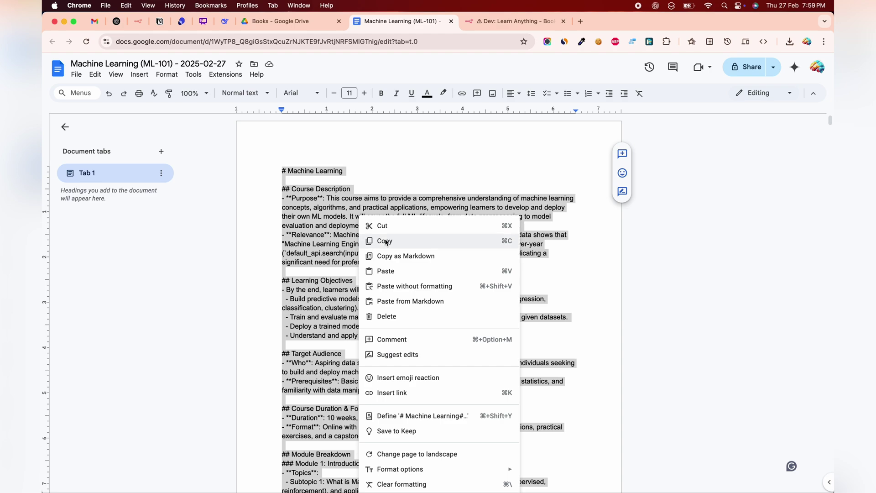
- Copy the selected Markdown text and replace it using Paste from Markdown
click(385, 241)
right_click(373, 207)
click(427, 306)
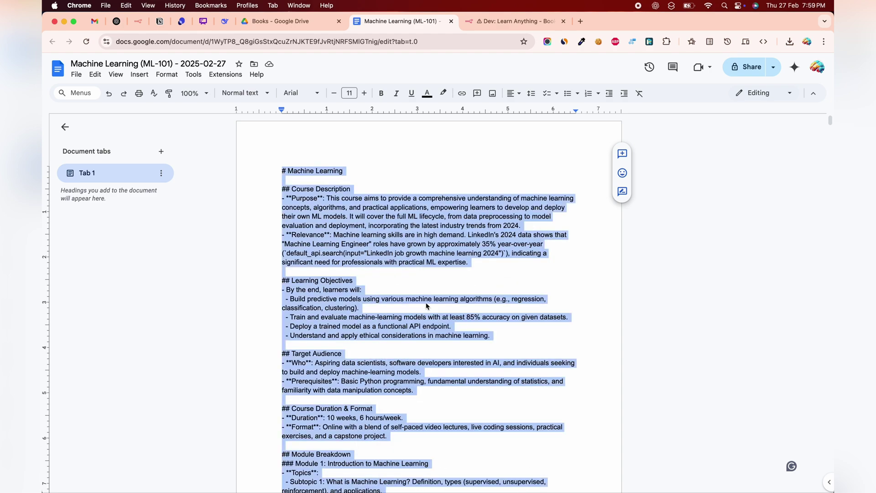
key(super+v)
scroll(475, 303, up, 10)
scroll(475, 303, up, 10)
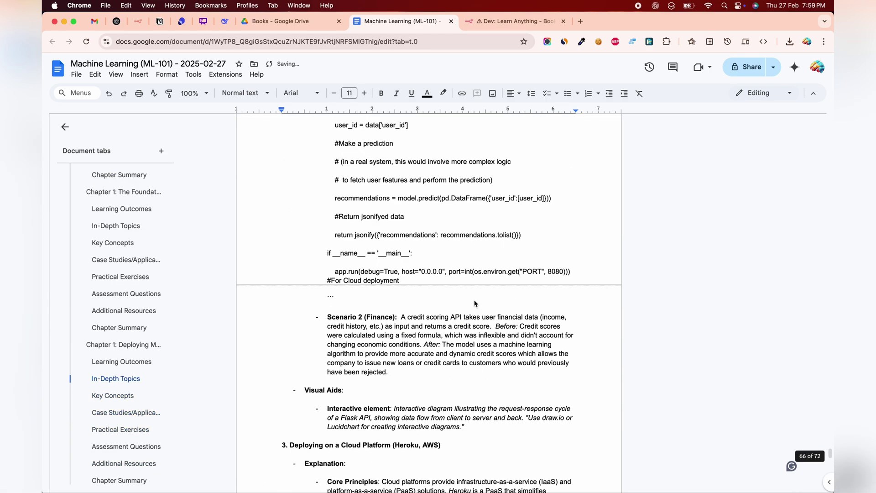
drag(830, 455, 828, 99)
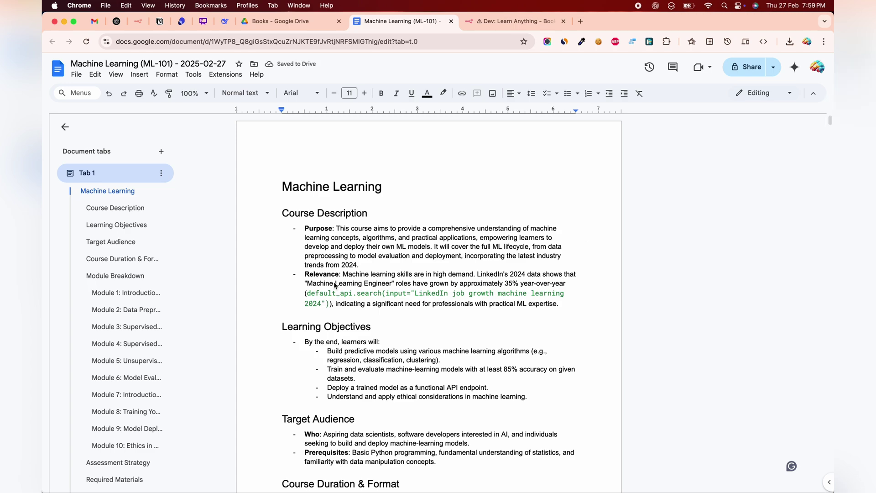
scroll(368, 315, down, 3)
scroll(367, 316, up, 1)
scroll(367, 315, down, 1)
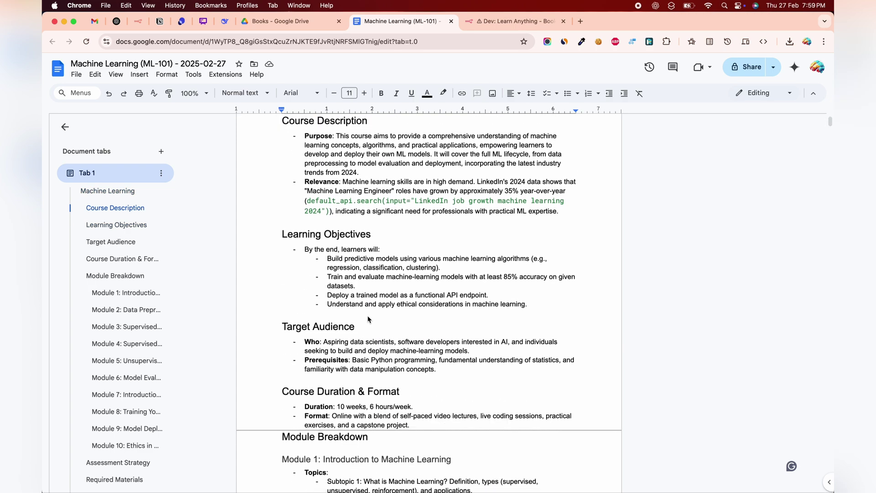
scroll(367, 316, up, 2)
scroll(368, 316, down, 5)
scroll(368, 316, down, 5)
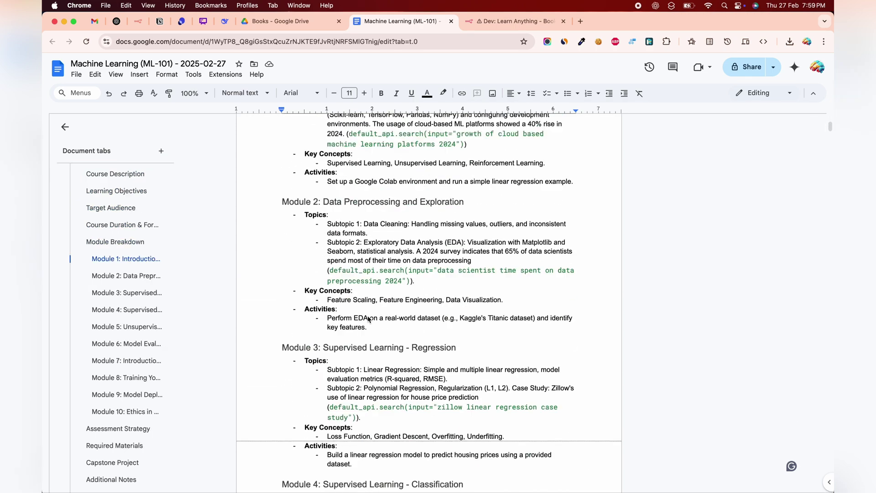
scroll(368, 318, down, 2)
scroll(368, 319, down, 5)
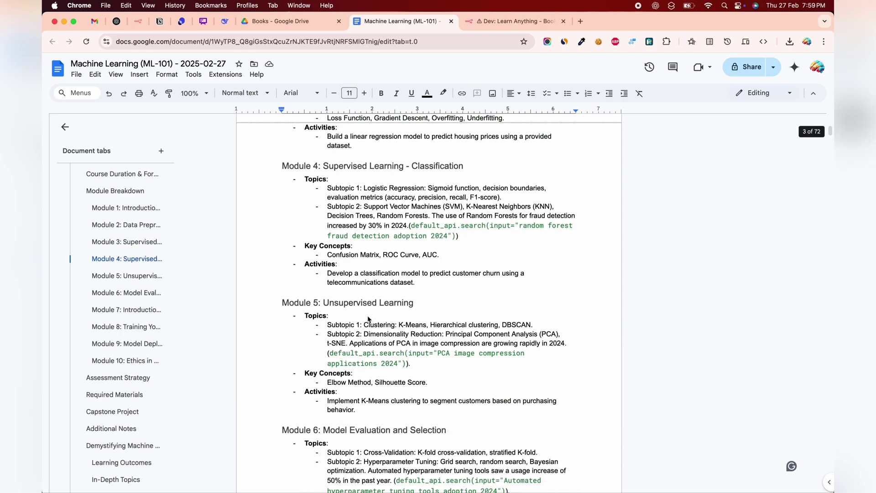
scroll(367, 319, down, 5)
scroll(368, 319, down, 10)
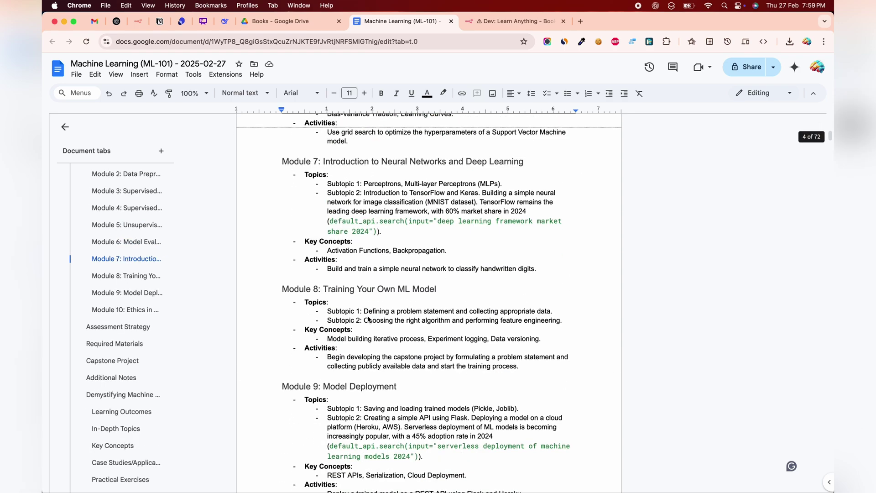
scroll(367, 318, down, 10)
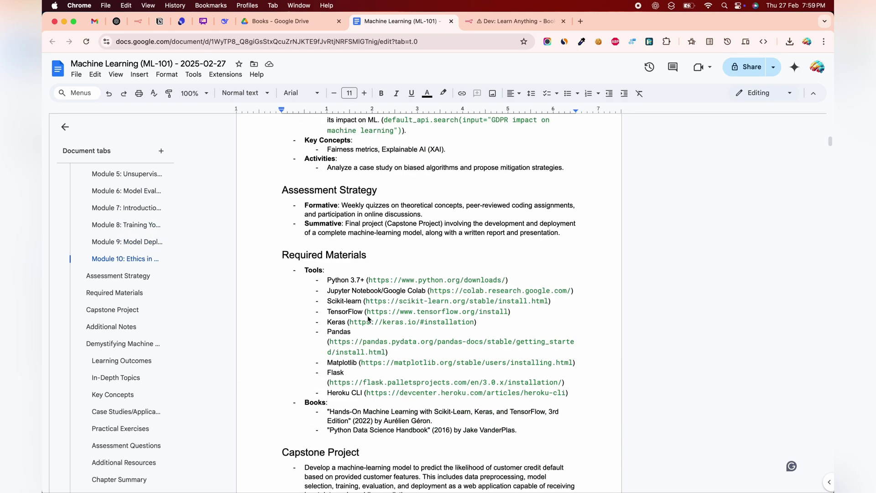
scroll(368, 319, down, 5)
scroll(367, 319, down, 8)
scroll(367, 318, down, 8)
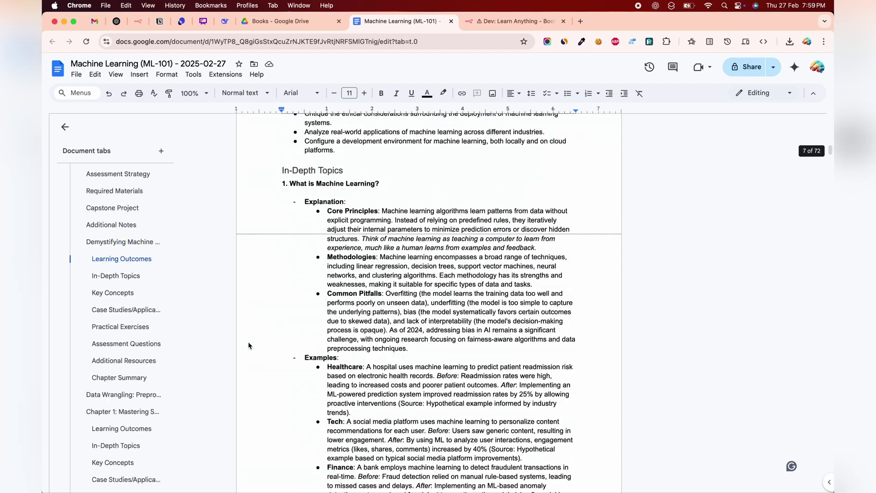
scroll(117, 342, down, 5)
scroll(116, 383, up, 3)
click(124, 258)
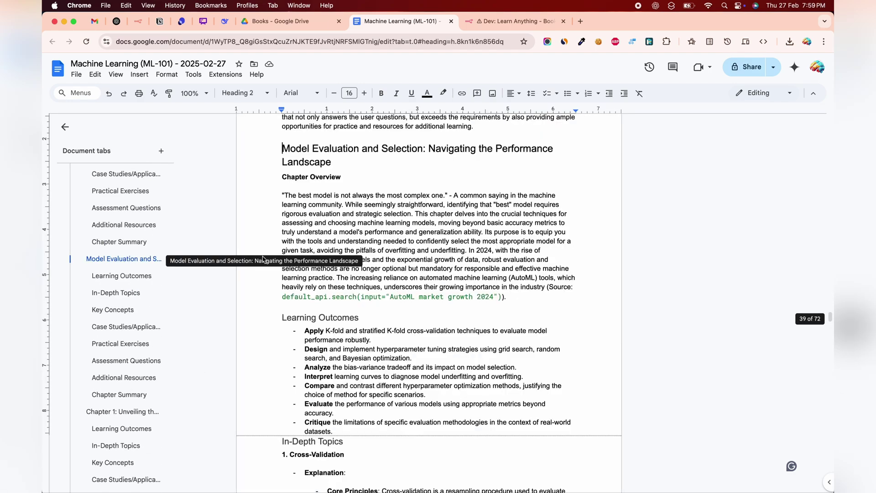
scroll(378, 260, down, 6)
scroll(378, 259, down, 6)
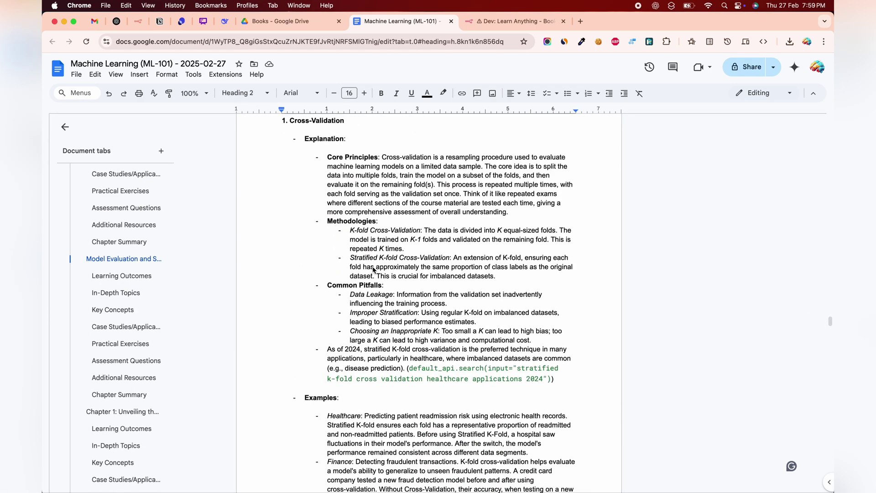
scroll(401, 251, down, 2)
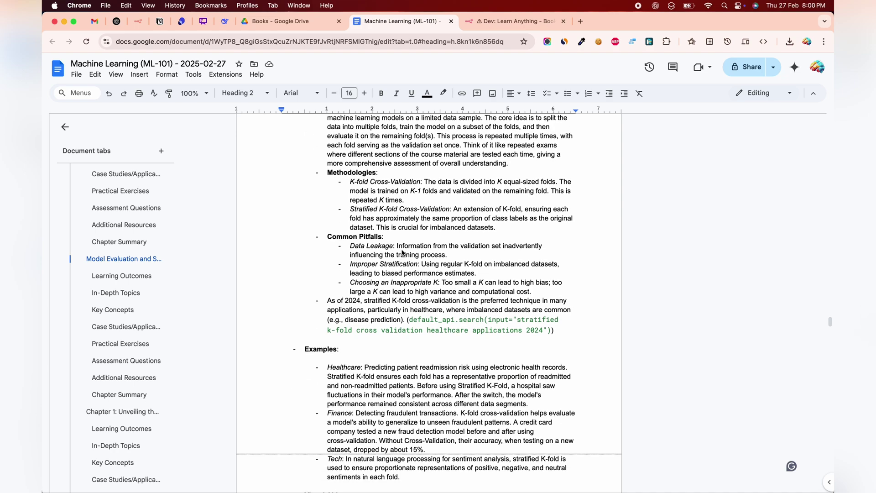
scroll(402, 252, down, 2)
scroll(403, 251, down, 2)
scroll(403, 253, down, 10)
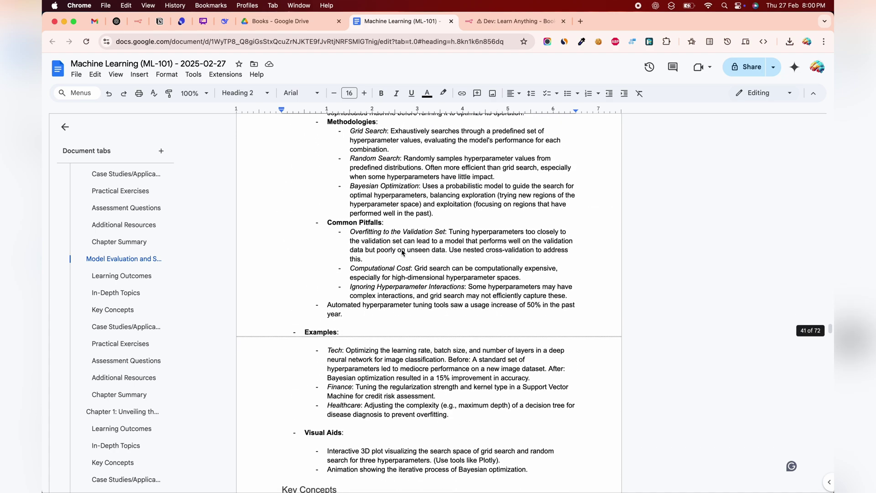
scroll(402, 252, down, 8)
scroll(402, 251, down, 8)
scroll(402, 252, down, 3)
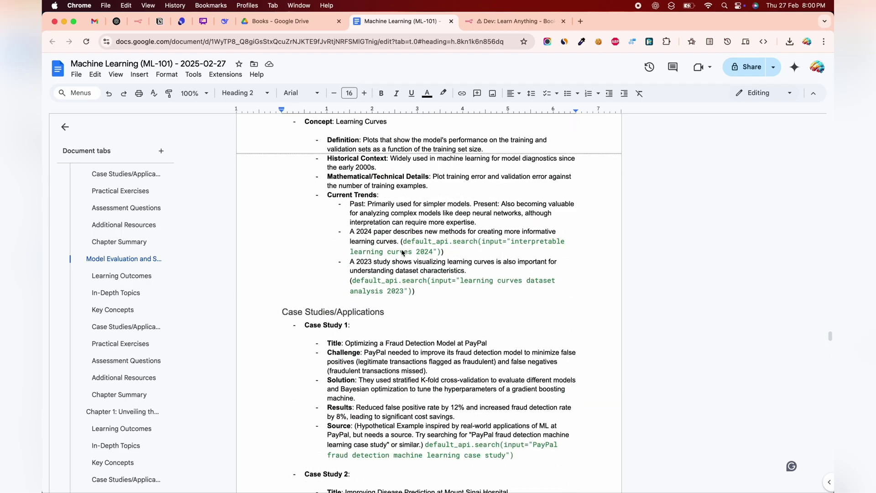
scroll(402, 252, down, 8)
scroll(403, 252, down, 10)
scroll(402, 252, down, 8)
scroll(403, 252, down, 6)
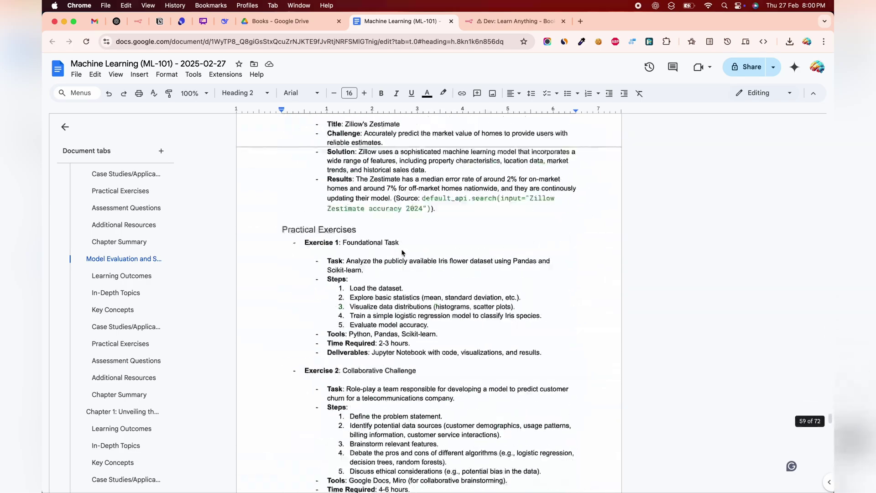